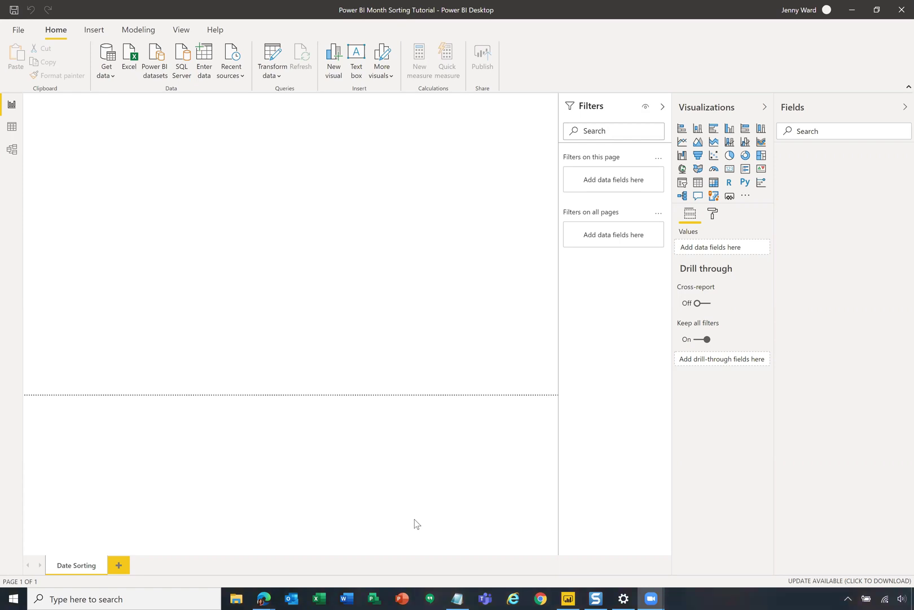
Copy the DateTable DAX expression from Notepad and minimize Notepad to return to Power BI.
{"action": "left_click", "coordinate": [472, 596]}
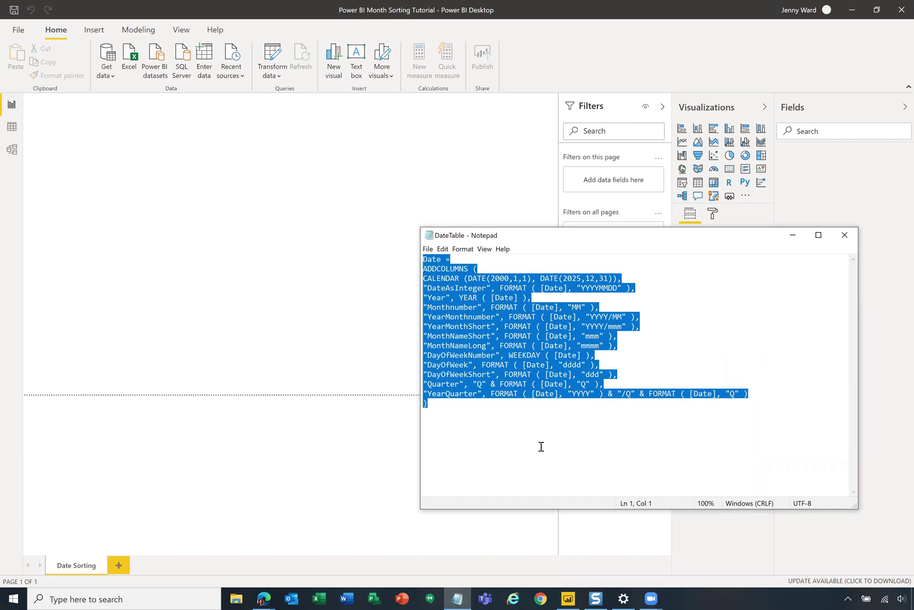
{"action": "right_click", "coordinate": [478, 372]}
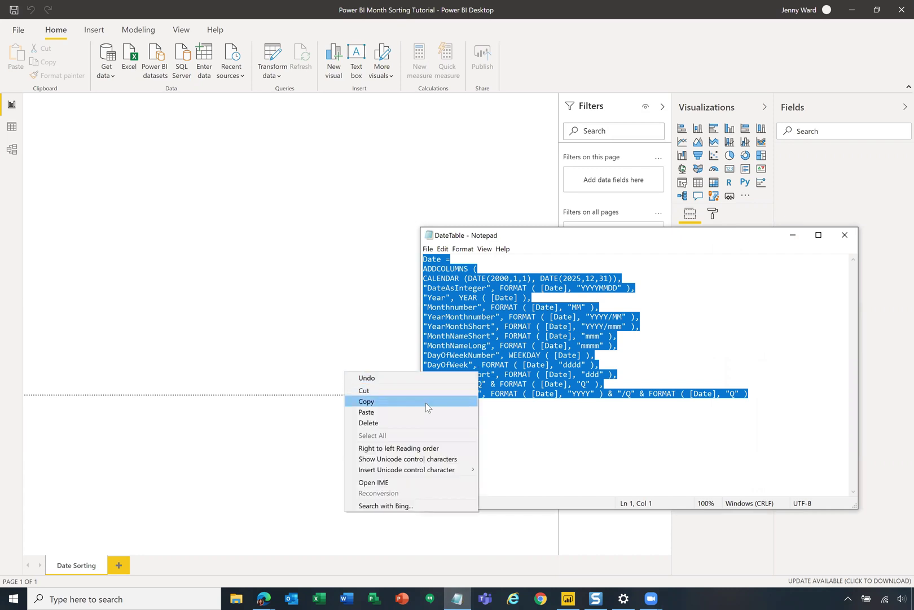
{"action": "left_click", "coordinate": [366, 402]}
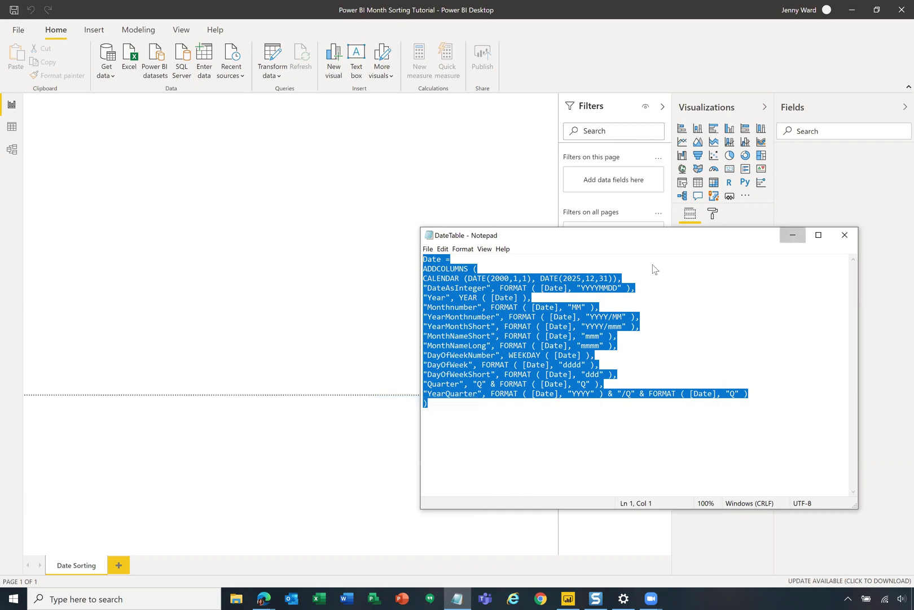
{"action": "left_click", "coordinate": [251, 178]}
{"action": "left_click", "coordinate": [141, 31]}
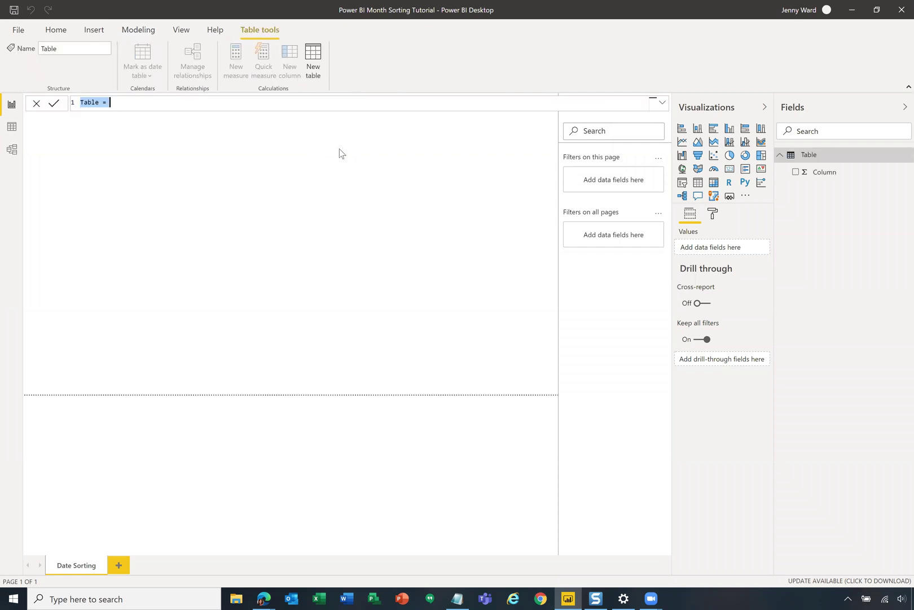
Paste the ADDCOLUMNS CALENDAR DAX over 'Table =' and commit it to build the Date table.
{"action": "key", "text": "ctrl+v"}
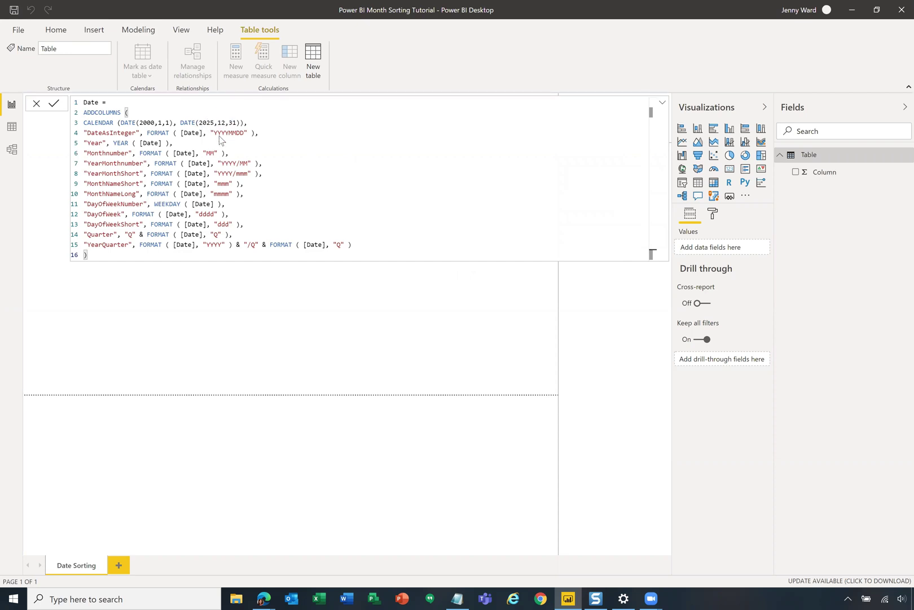
{"action": "key", "text": "Return"}
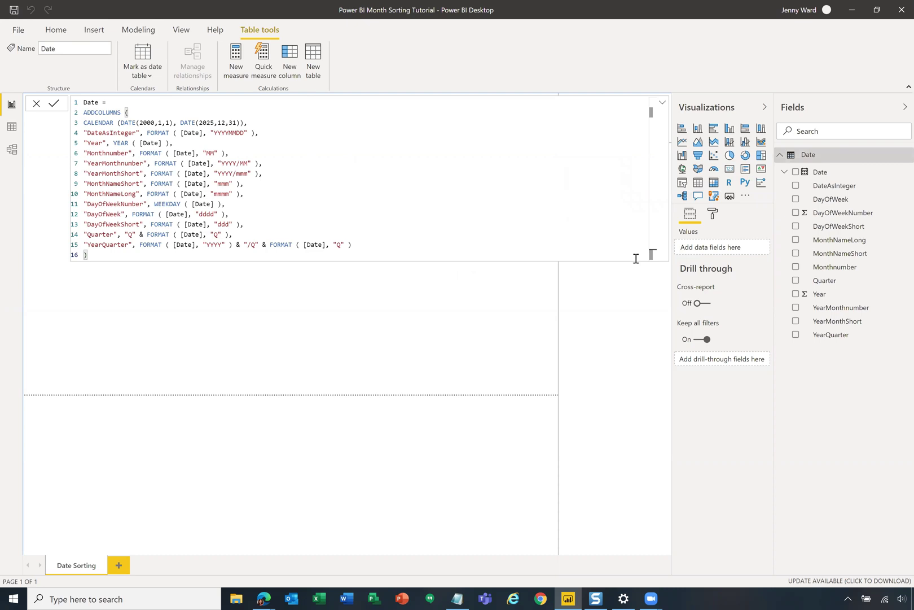
{"action": "left_click", "coordinate": [646, 273]}
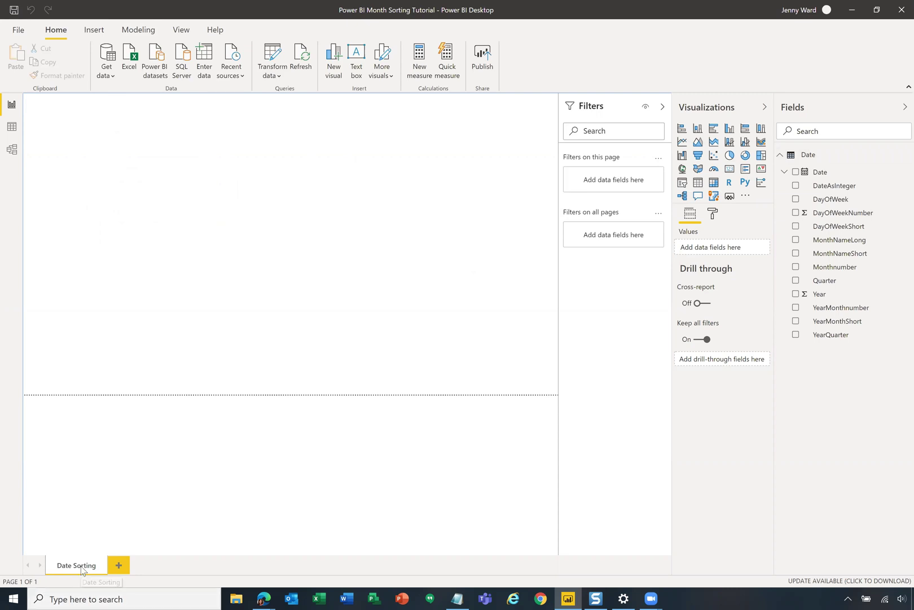
Place an empty table visual on the page and look through its Style and General format settings.
{"action": "left_click", "coordinate": [698, 182]}
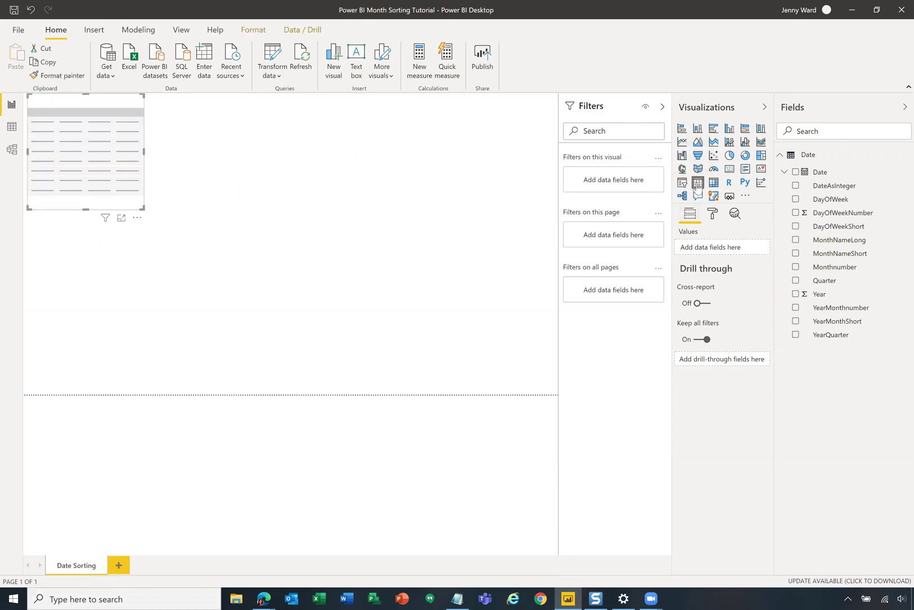
{"action": "left_click", "coordinate": [713, 215]}
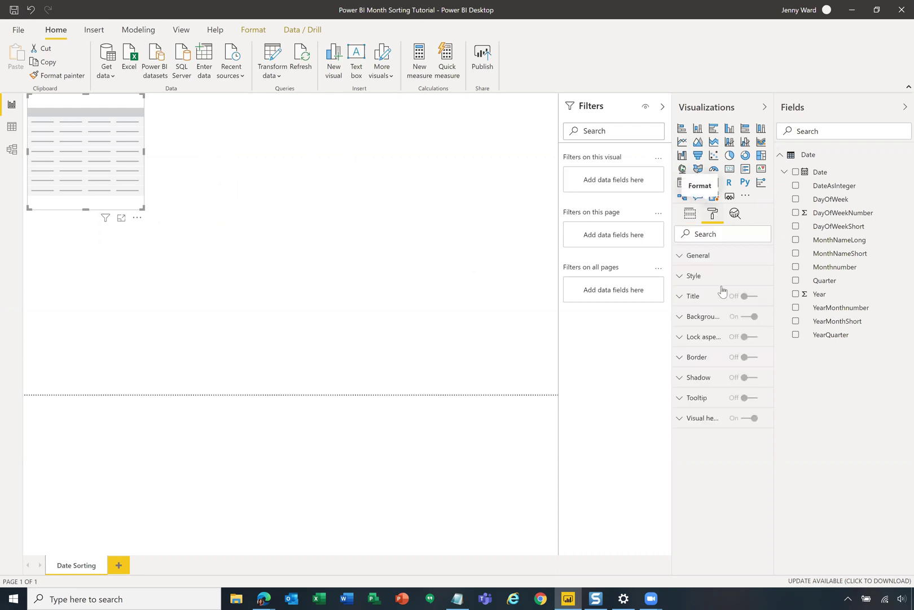
{"action": "left_click", "coordinate": [694, 276]}
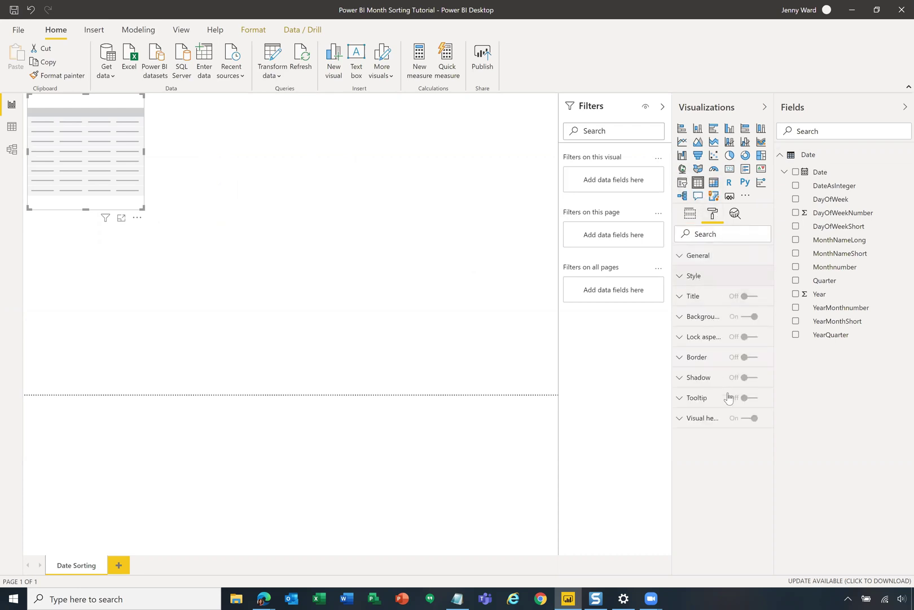
{"action": "left_click", "coordinate": [689, 260]}
{"action": "scroll", "coordinate": [721, 406], "scroll_direction": "down", "scroll_amount": 2}
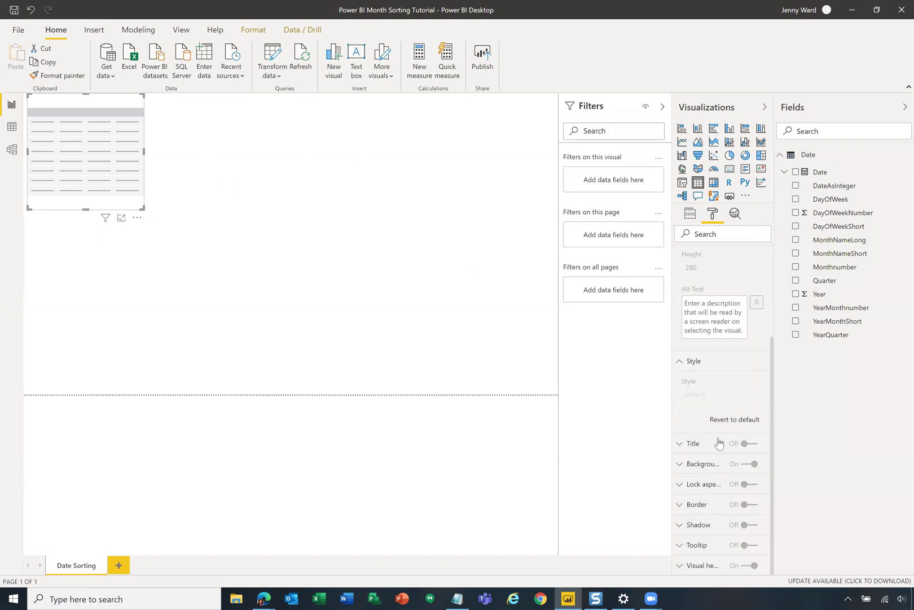
{"action": "left_click", "coordinate": [680, 362]}
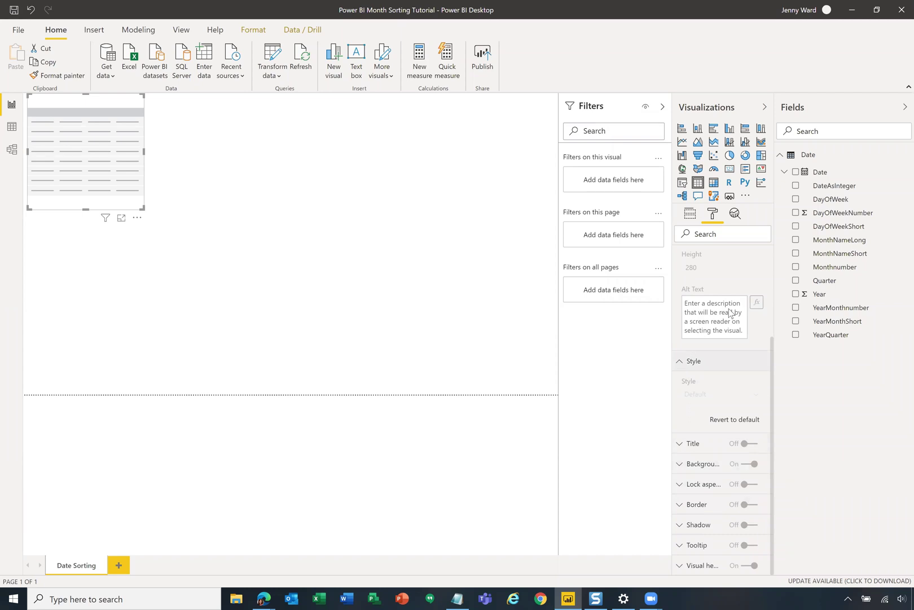
Add the Date table's MonthNameLong field to the page as an alphabetical month list.
{"action": "left_click", "coordinate": [430, 216]}
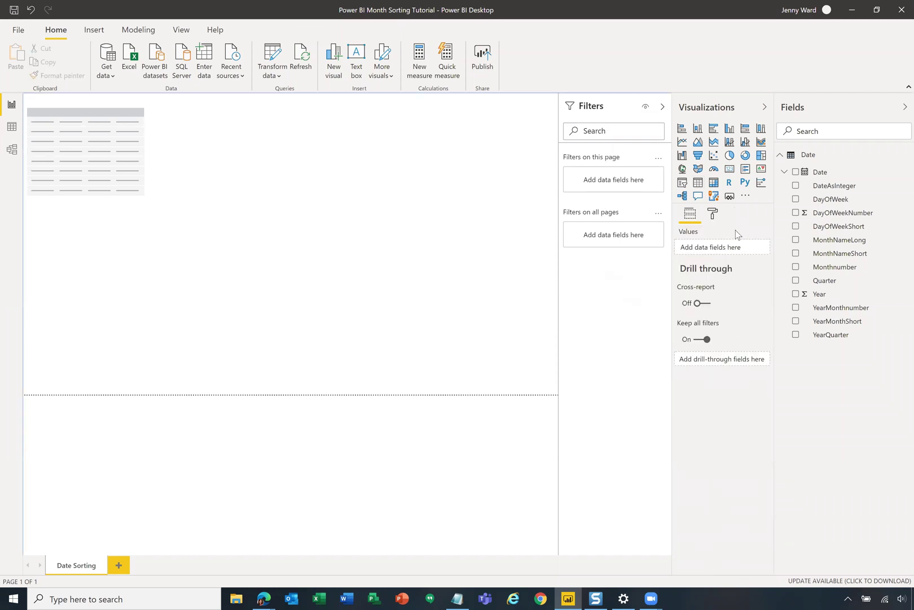
{"action": "left_click_drag", "start_coordinate": [849, 244], "coordinate": [772, 257]}
{"action": "left_click", "coordinate": [849, 242]}
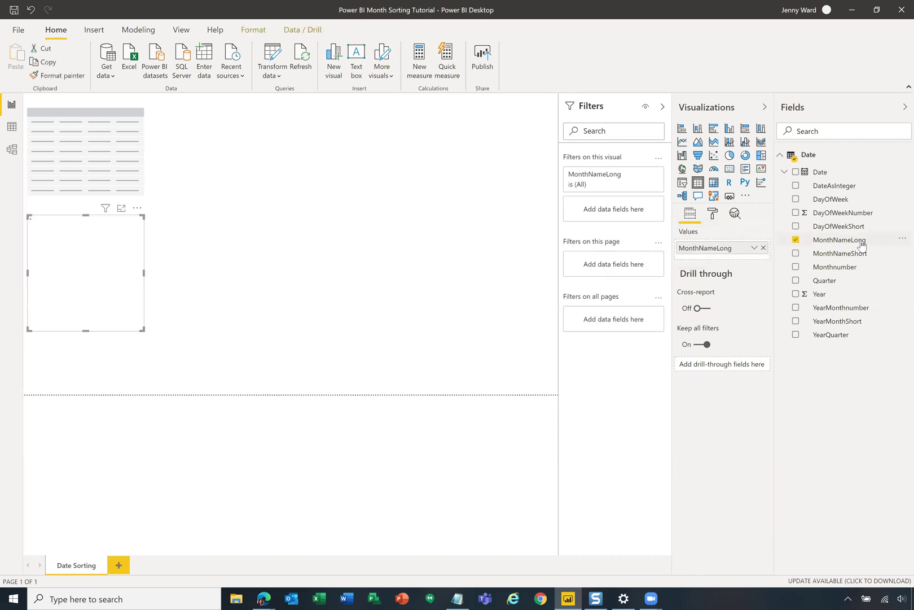
Check the DateTable notes, then delete the empty table visual and select the month list.
{"action": "mouse_move", "coordinate": [462, 597]}
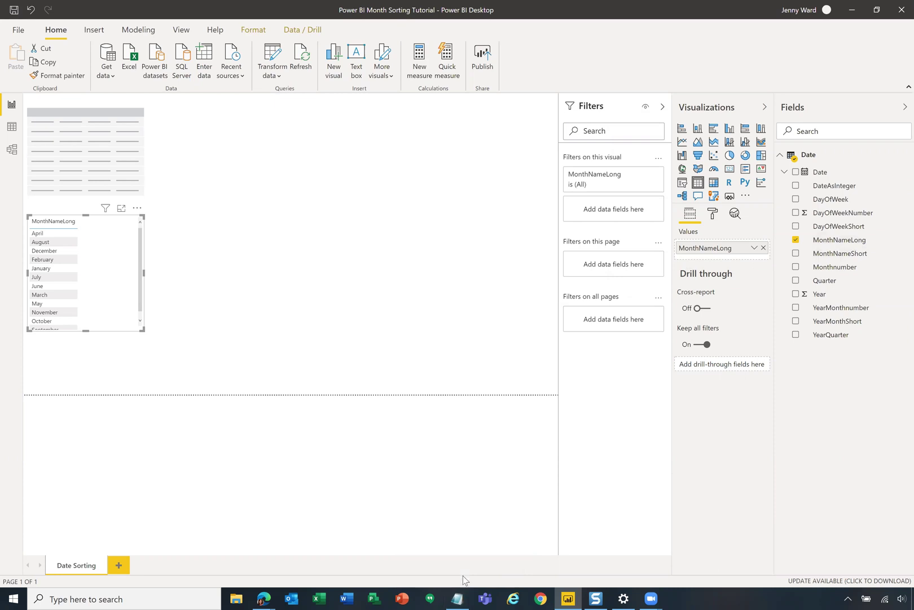
{"action": "left_click", "coordinate": [457, 598]}
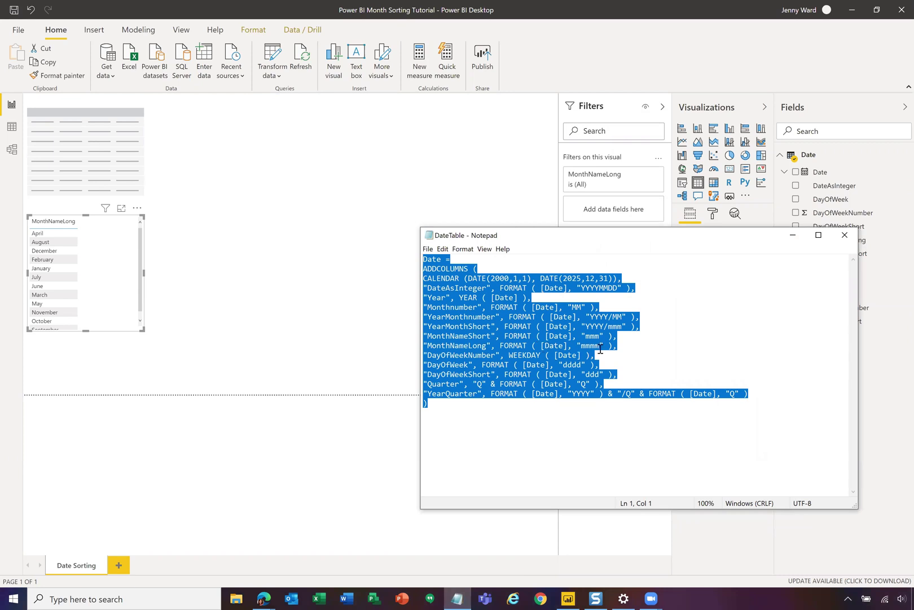
{"action": "left_click", "coordinate": [94, 163]}
{"action": "left_click", "coordinate": [94, 164]}
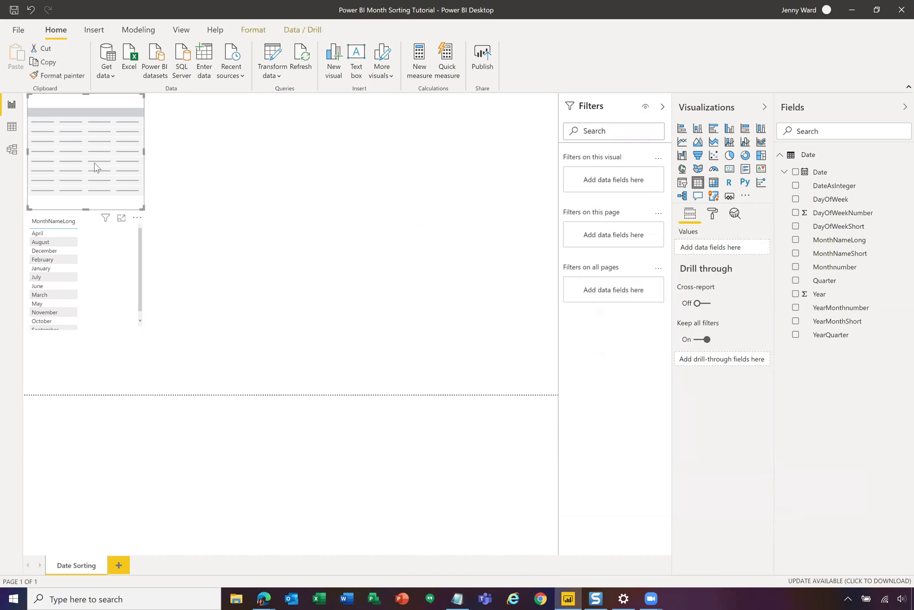
{"action": "key", "text": "Delete"}
{"action": "left_click", "coordinate": [126, 232]}
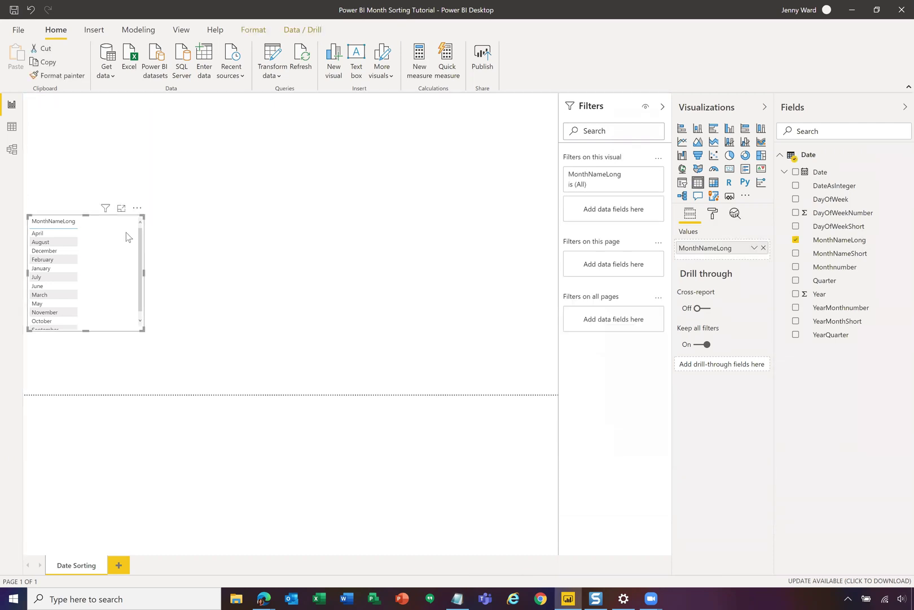
Enlarge the MonthNameLong visual to show all twelve months and select the MonthNameLong column.
{"action": "left_click_drag", "start_coordinate": [142, 329], "coordinate": [179, 370]}
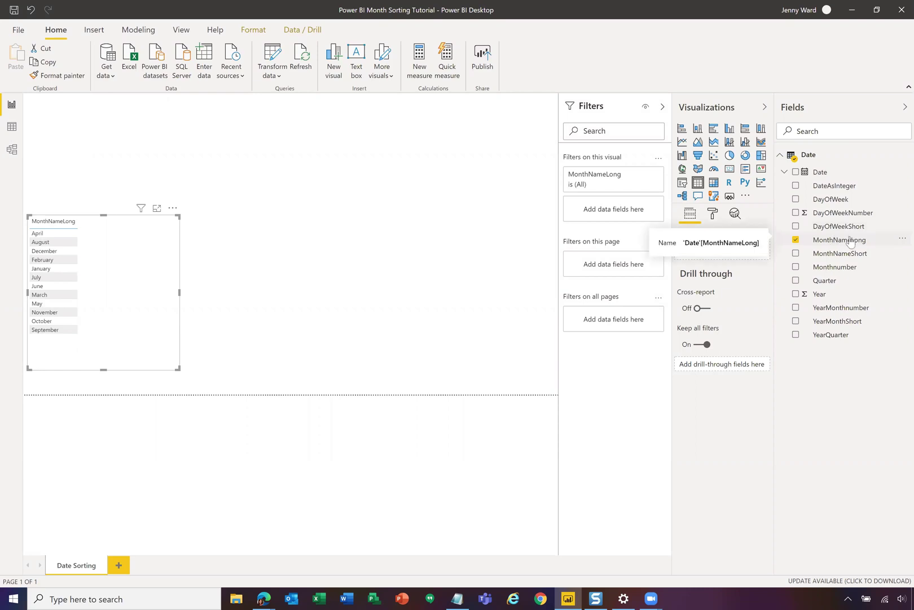
{"action": "left_click", "coordinate": [850, 242]}
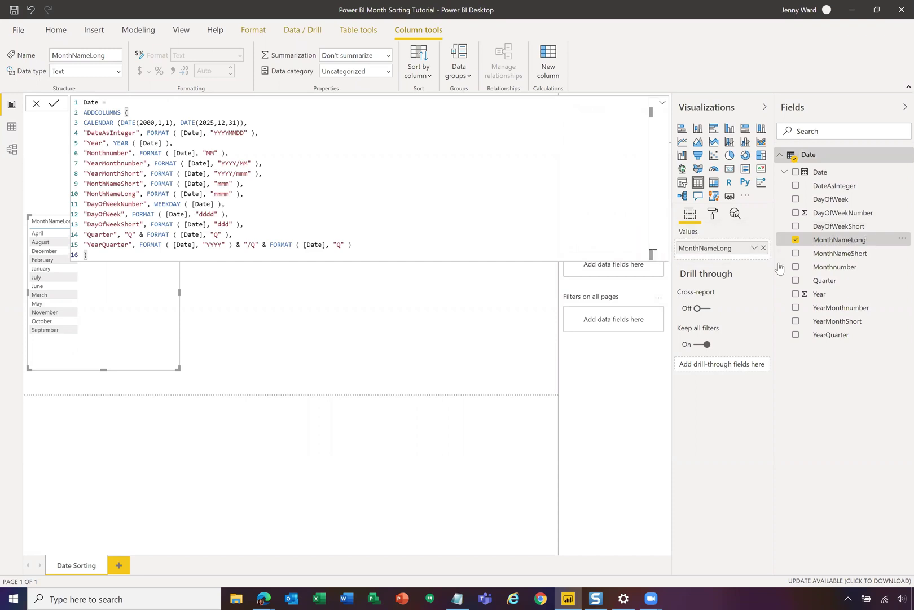
{"action": "left_click", "coordinate": [795, 241]}
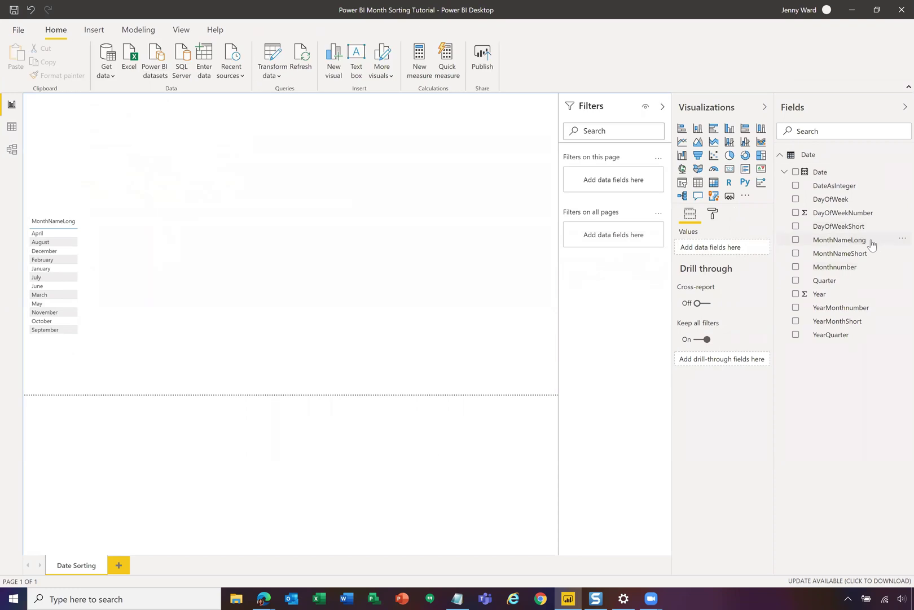
{"action": "left_click", "coordinate": [871, 244]}
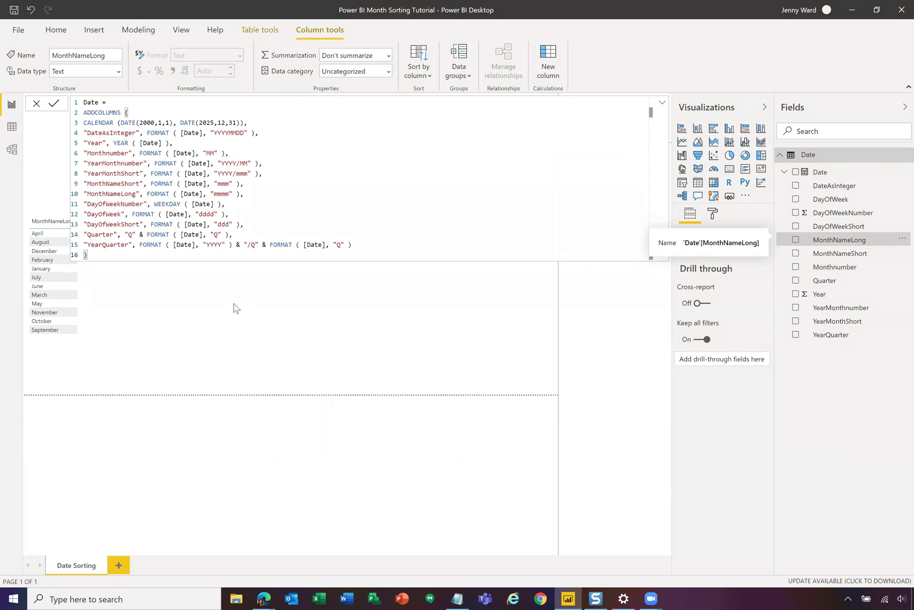
{"action": "left_click", "coordinate": [111, 280]}
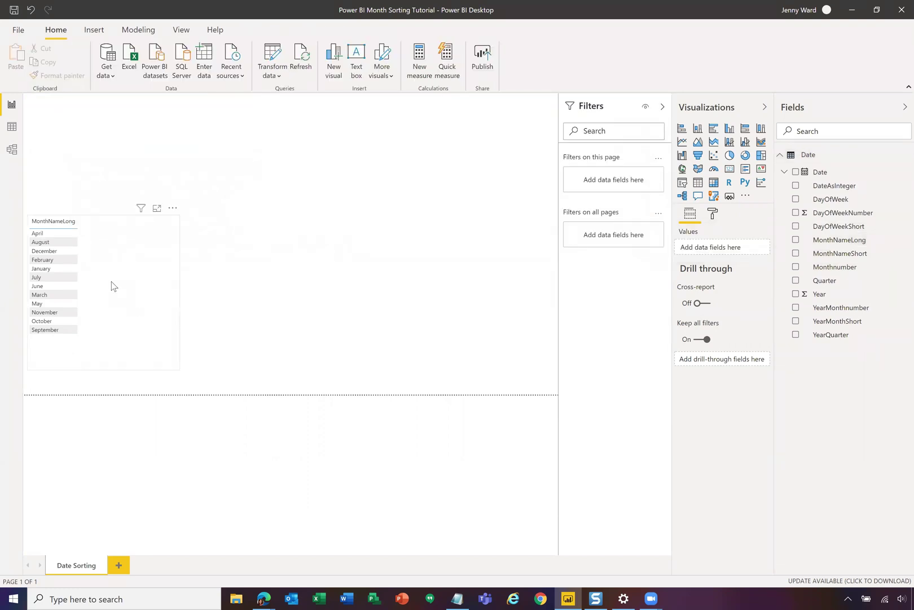
{"action": "left_click", "coordinate": [856, 242]}
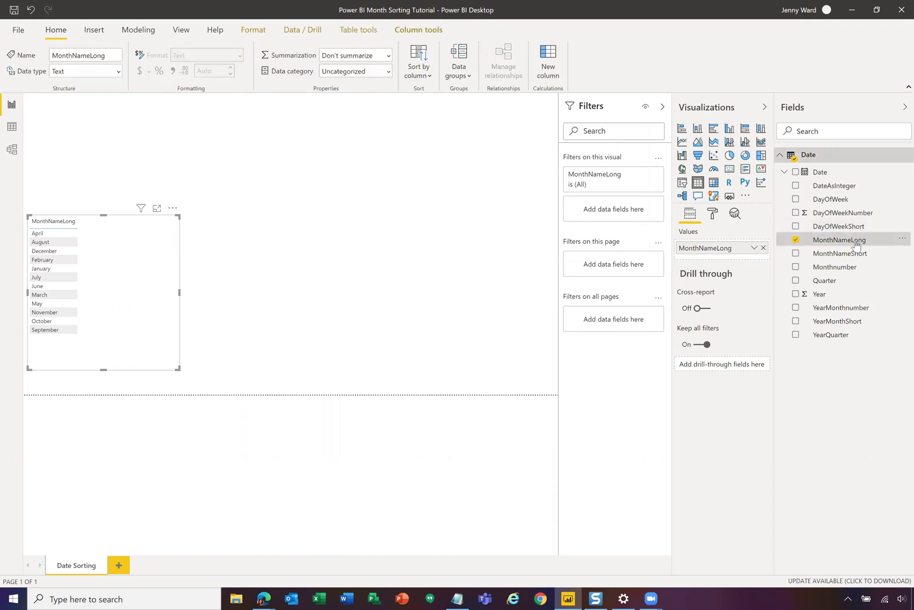
Set MonthNameLong's Sort by column to Monthnumber so the list runs January to December.
{"action": "left_click", "coordinate": [425, 80]}
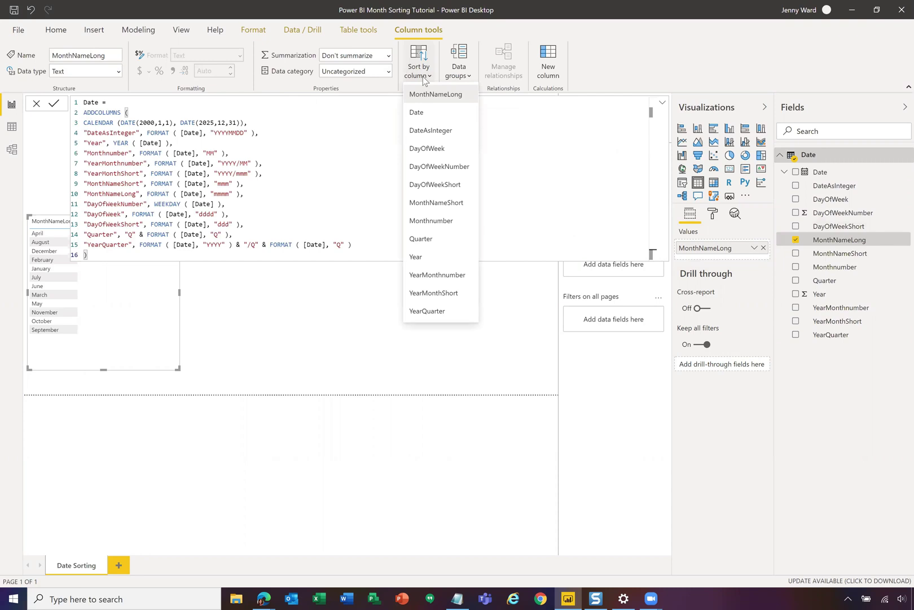
{"action": "left_click", "coordinate": [437, 220]}
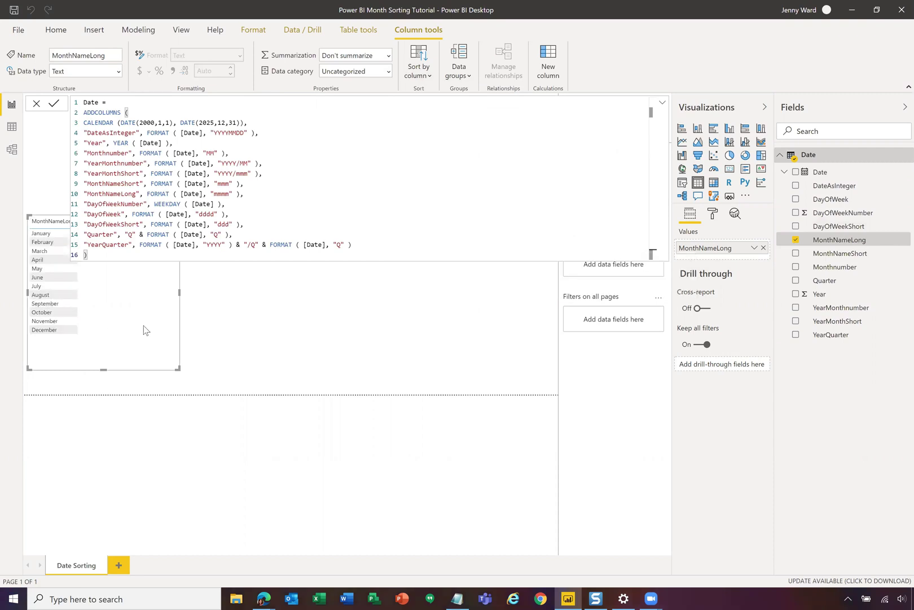
{"action": "left_click", "coordinate": [662, 104]}
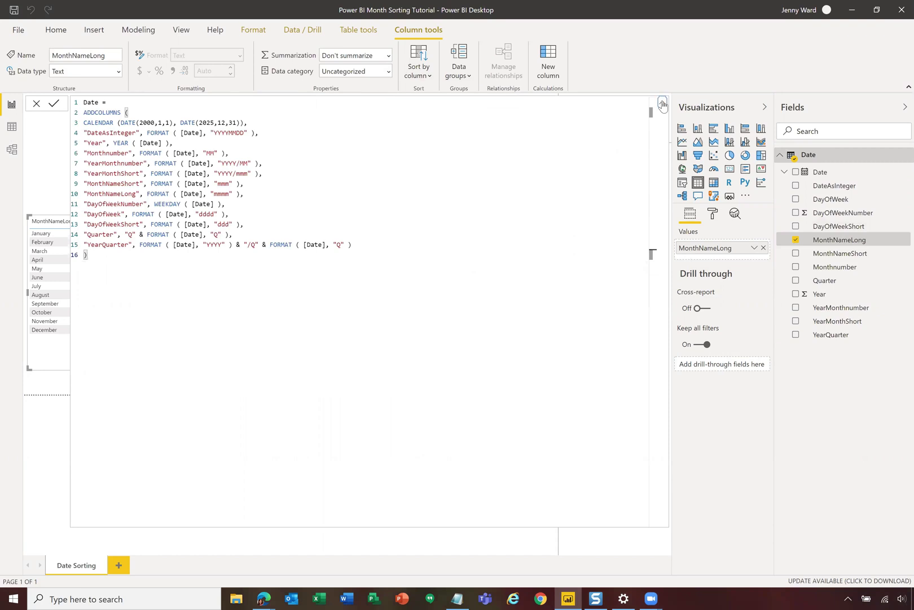
{"action": "left_click", "coordinate": [662, 104]}
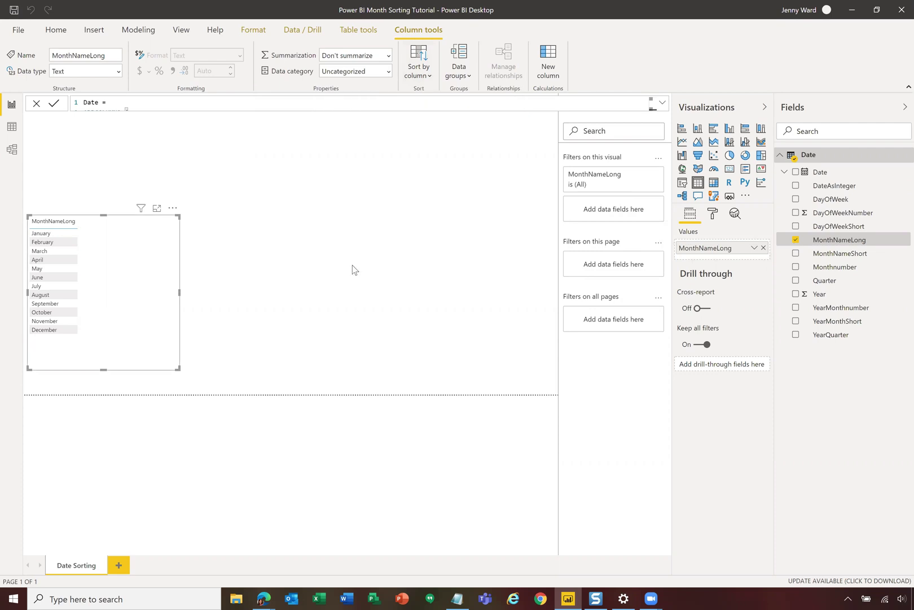
Bring the DateTable Notepad window with the Date DAX script back in front of Power BI.
{"action": "left_click", "coordinate": [457, 598]}
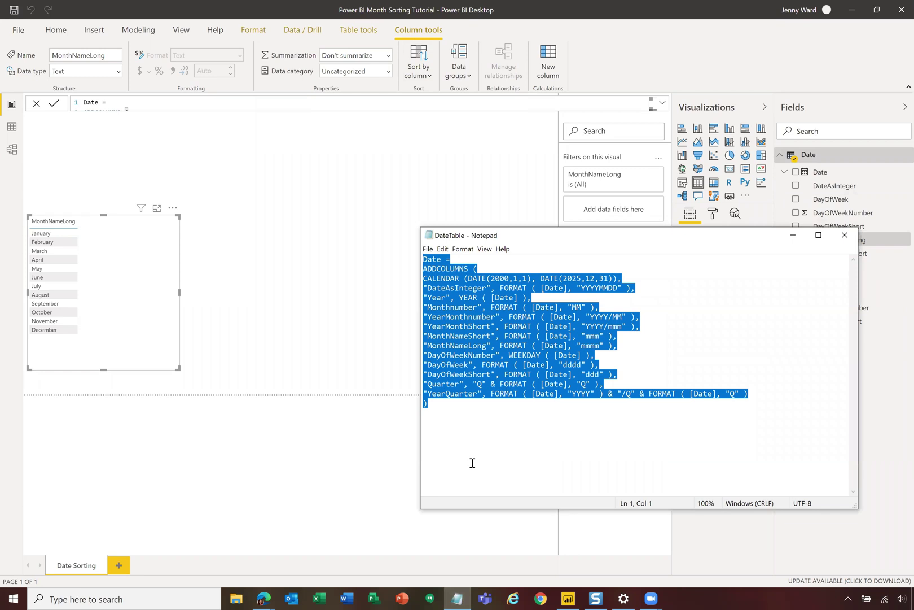